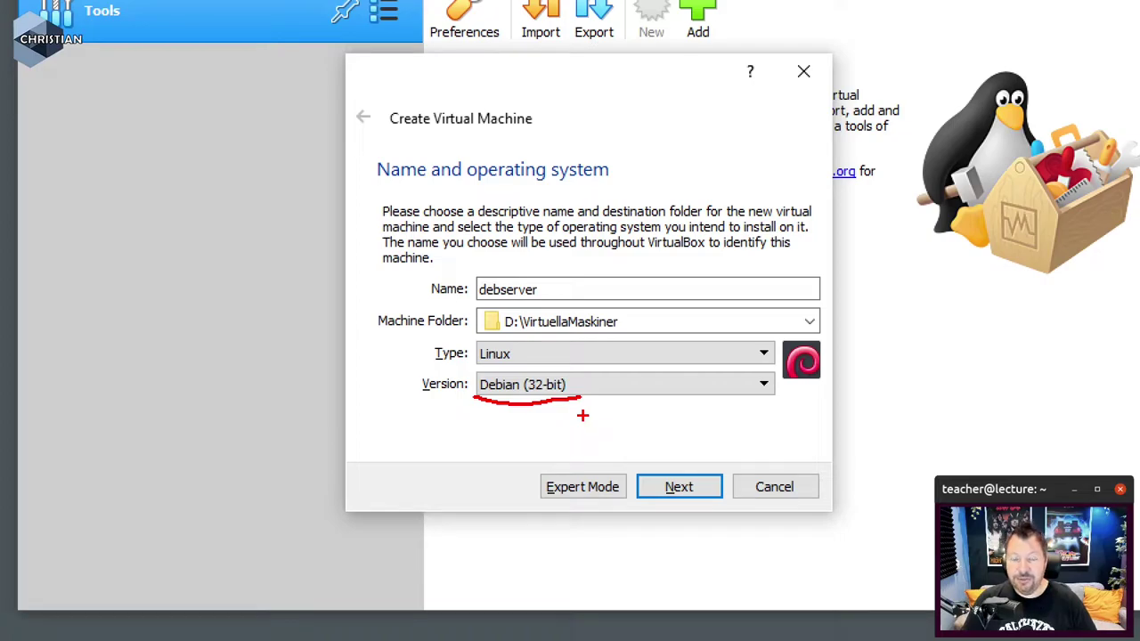
Step: Accept the name and operating system settings for debserver, and set the virtual machine's memory size to 512 MB
key(Escape)
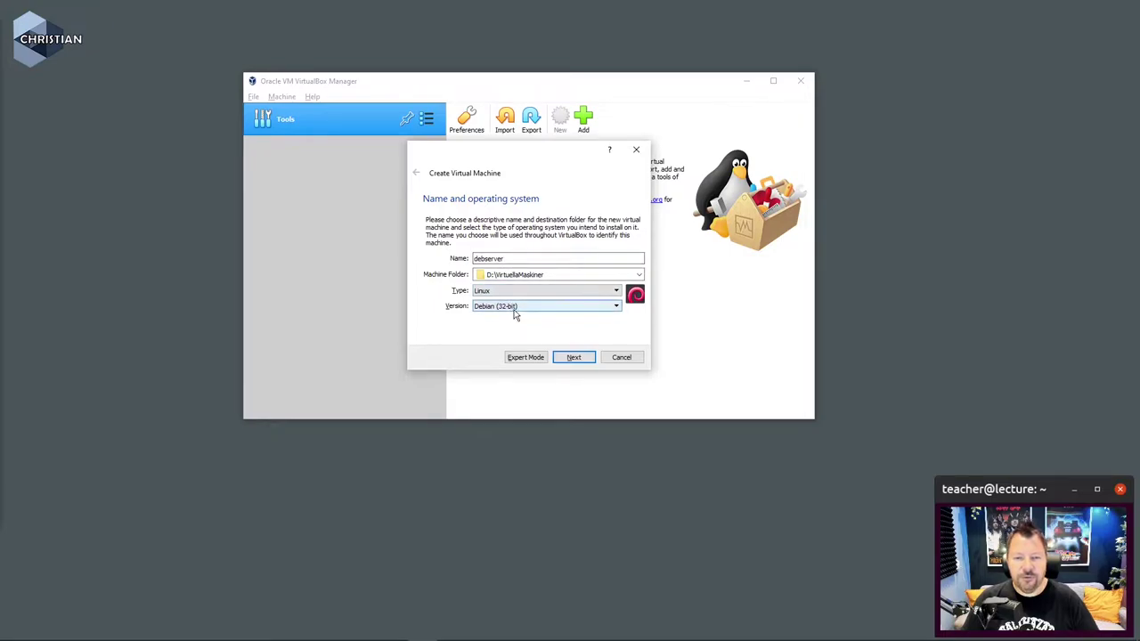
click(576, 358)
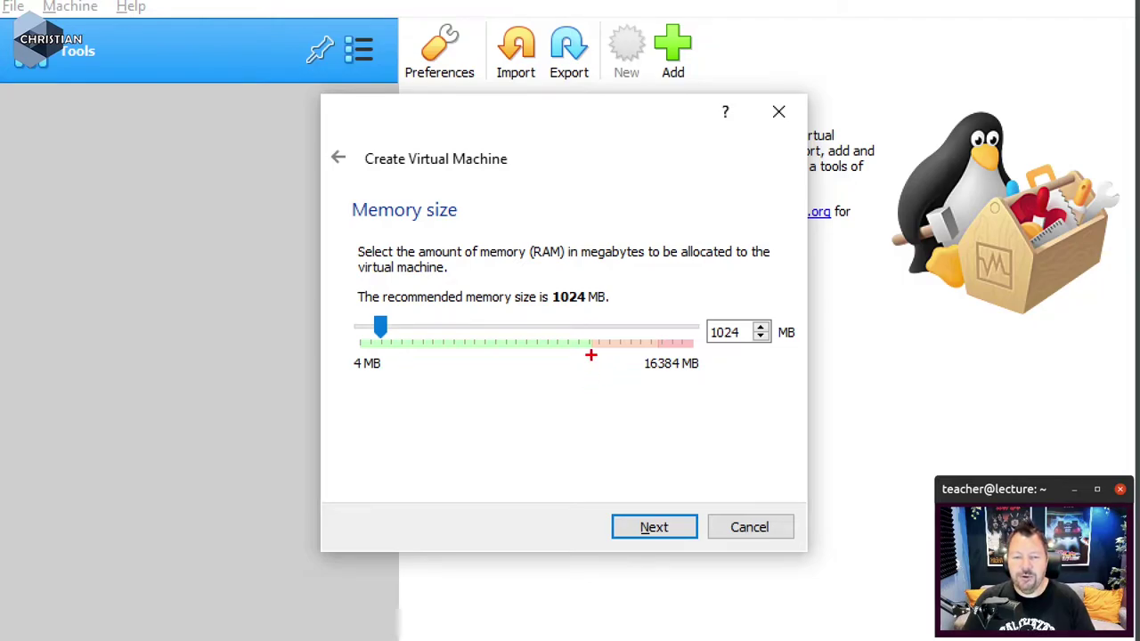
drag(591, 355, 595, 393)
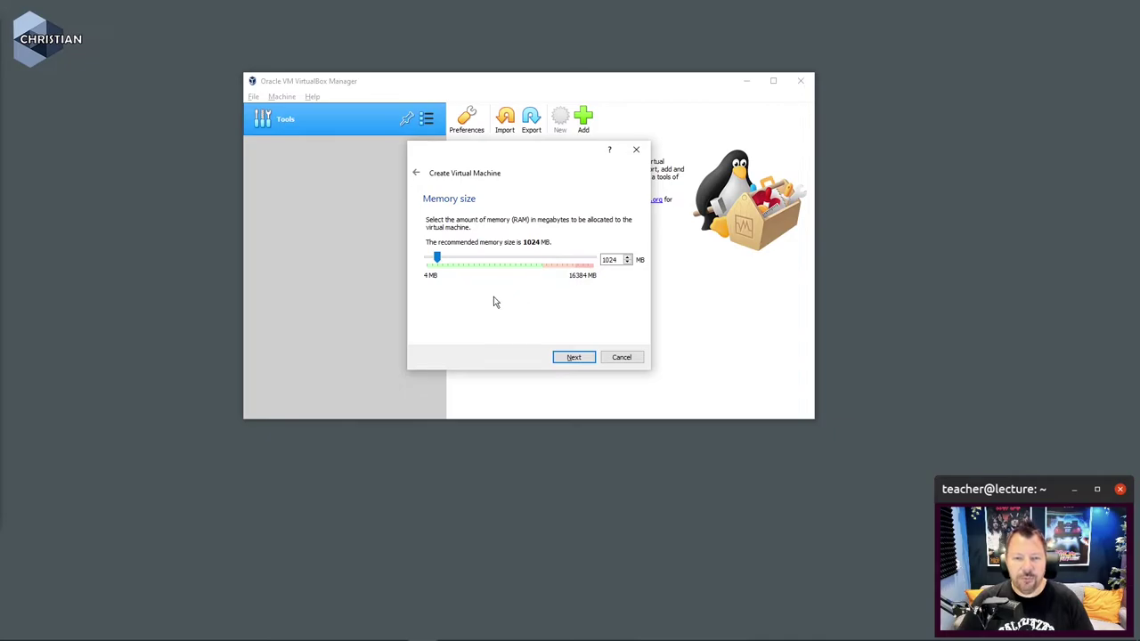
double_click(611, 259)
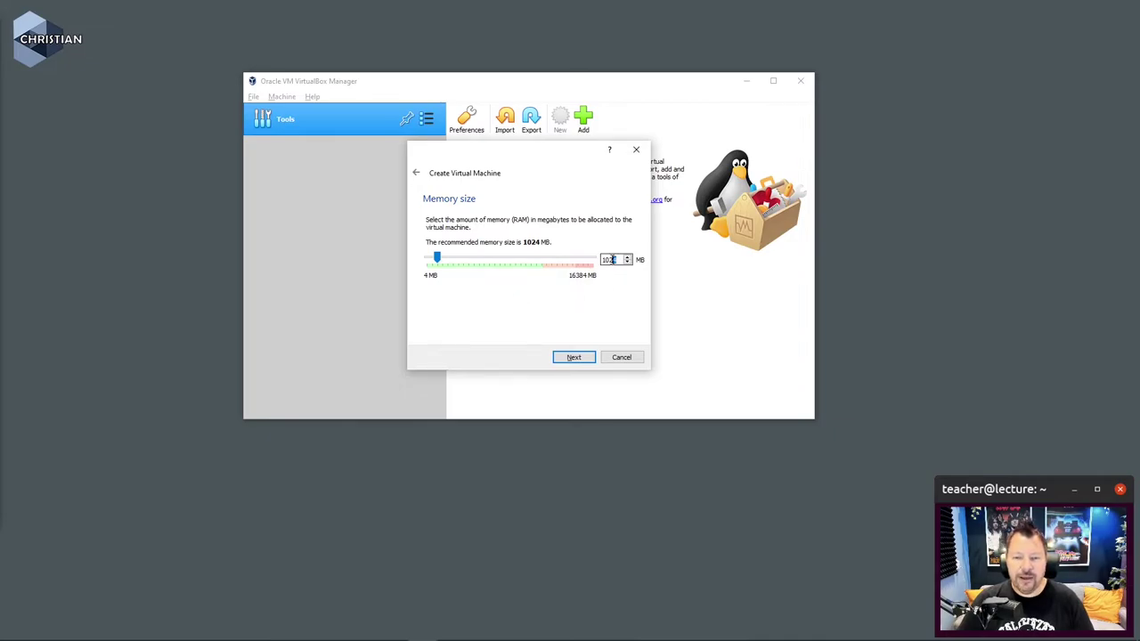
text(512)
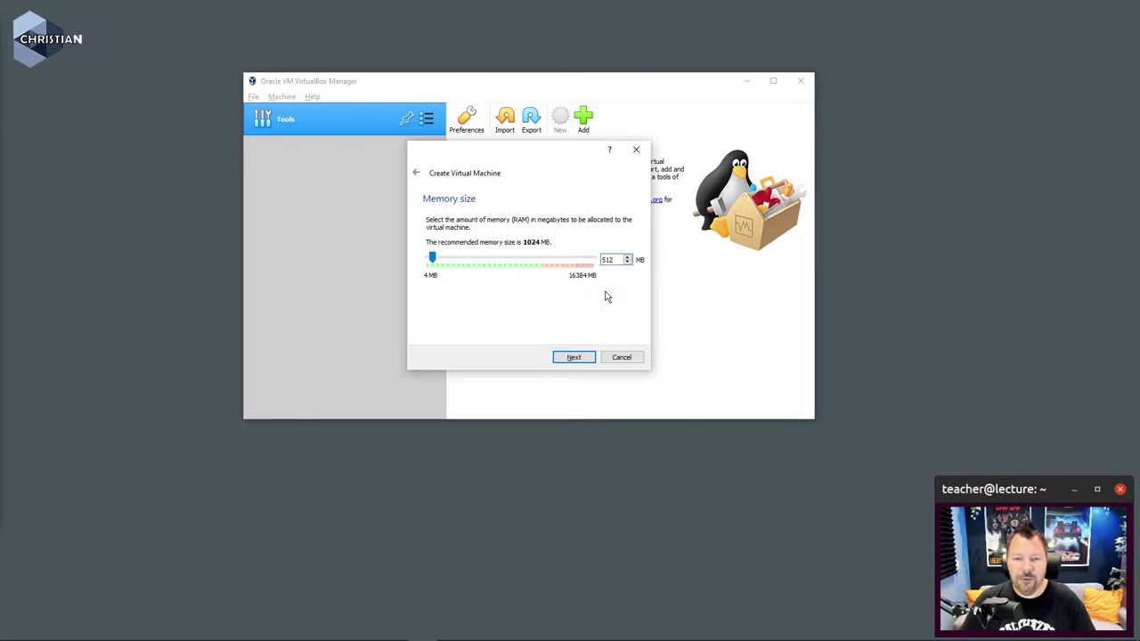
click(590, 358)
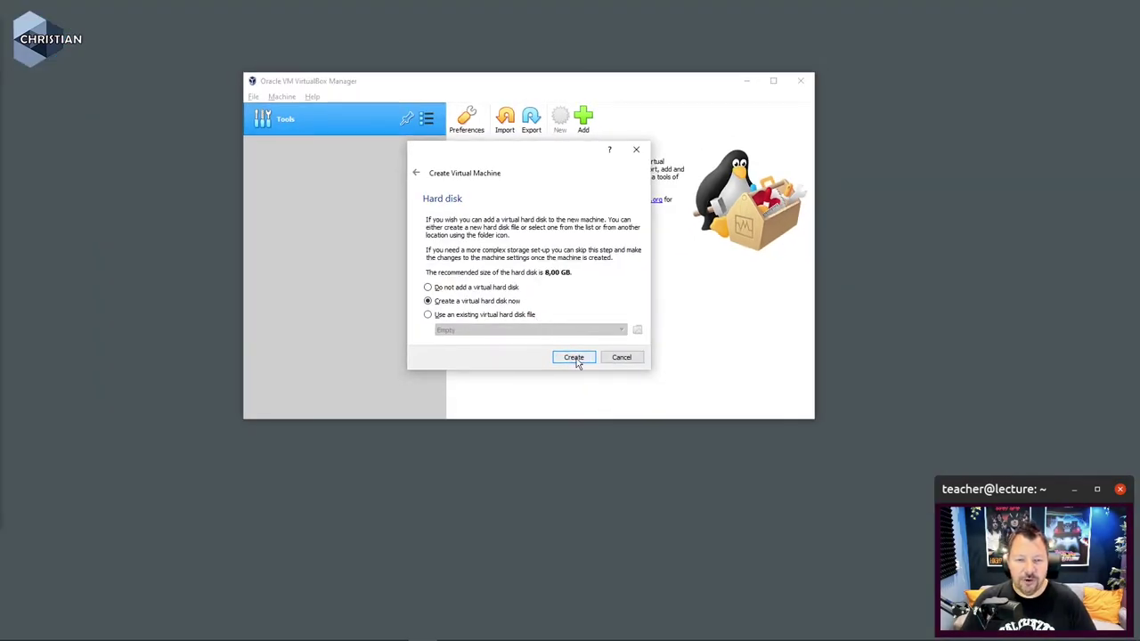
Step: Choose to create a new virtual hard disk, using the VDI file type with dynamically allocated storage
click(575, 360)
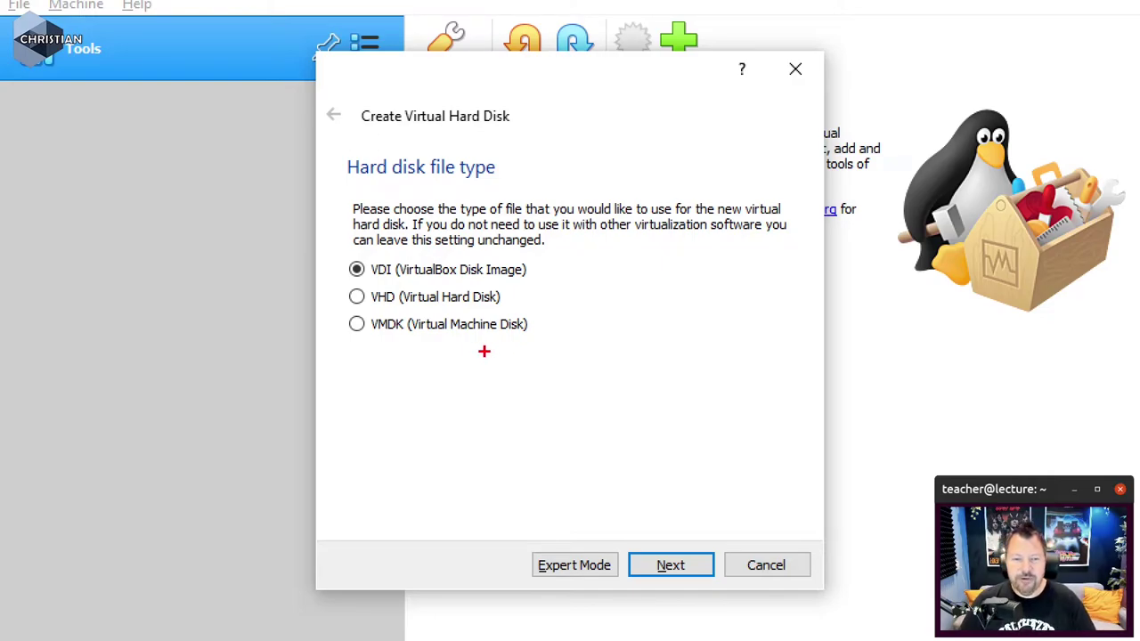
drag(373, 332, 389, 333)
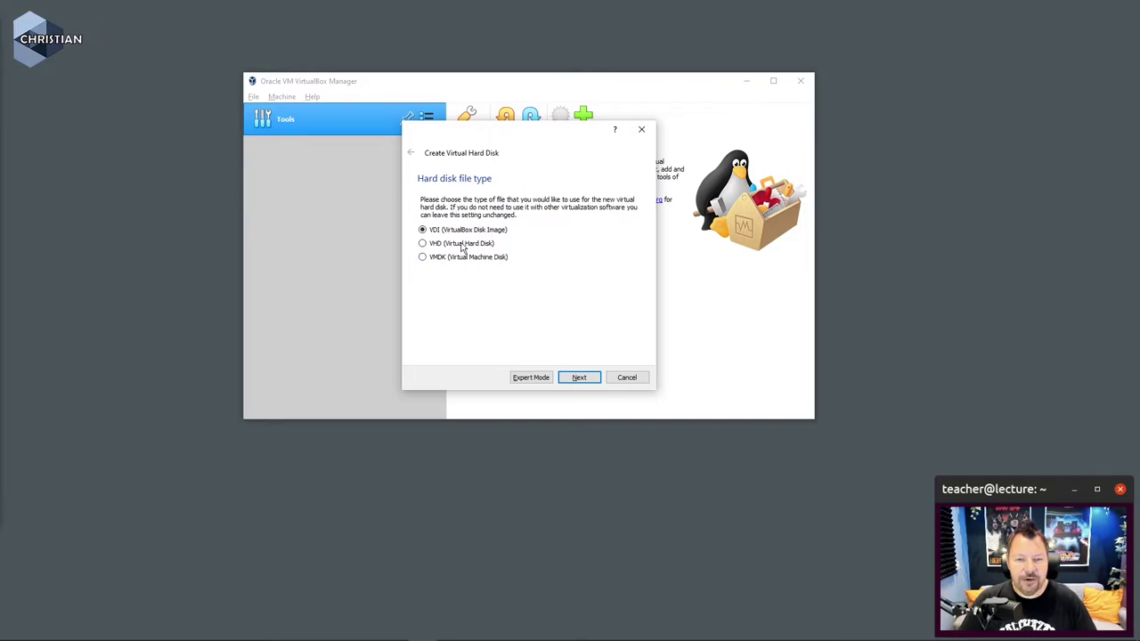
click(580, 378)
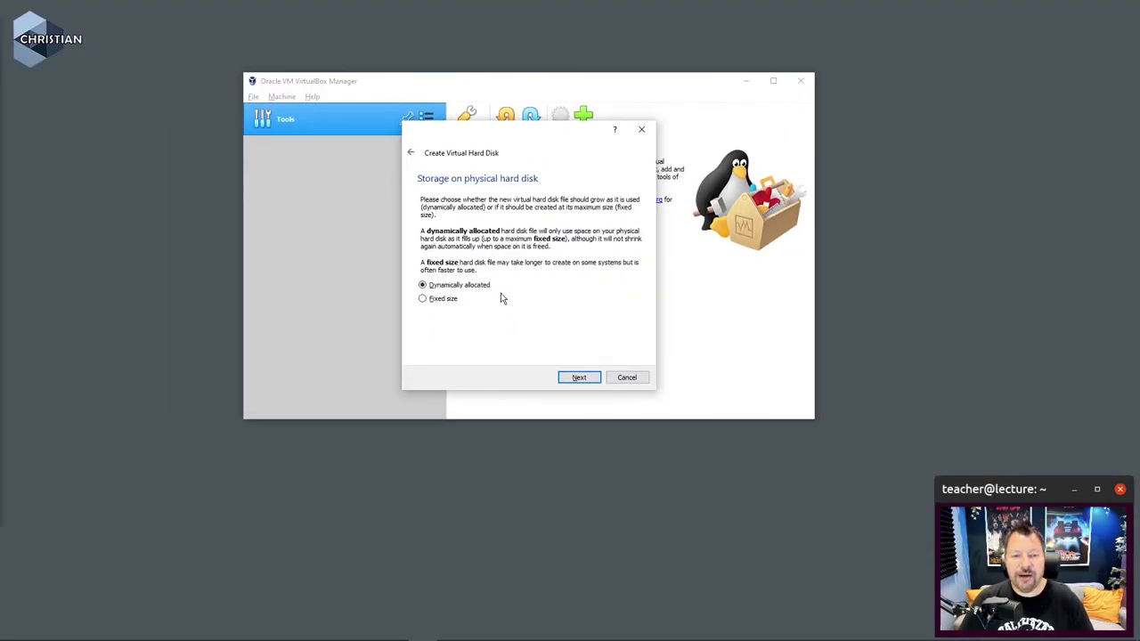
click(579, 377)
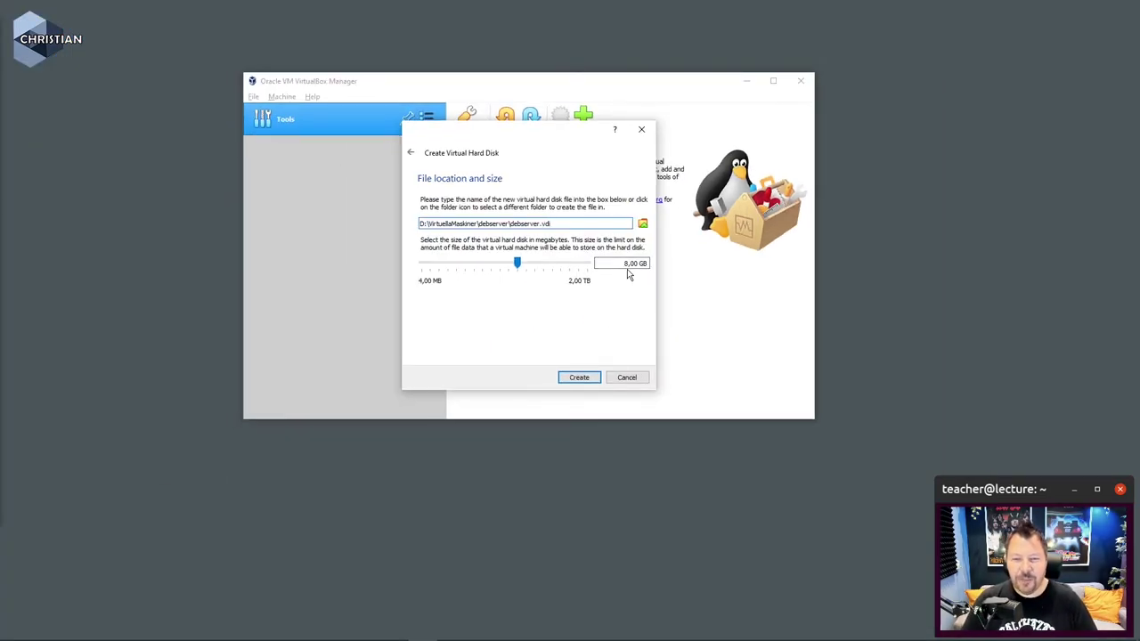
Step: Try virtual hard disk sizes of 4 GB, 6 GB and 8 GB
drag(629, 266, 600, 262)
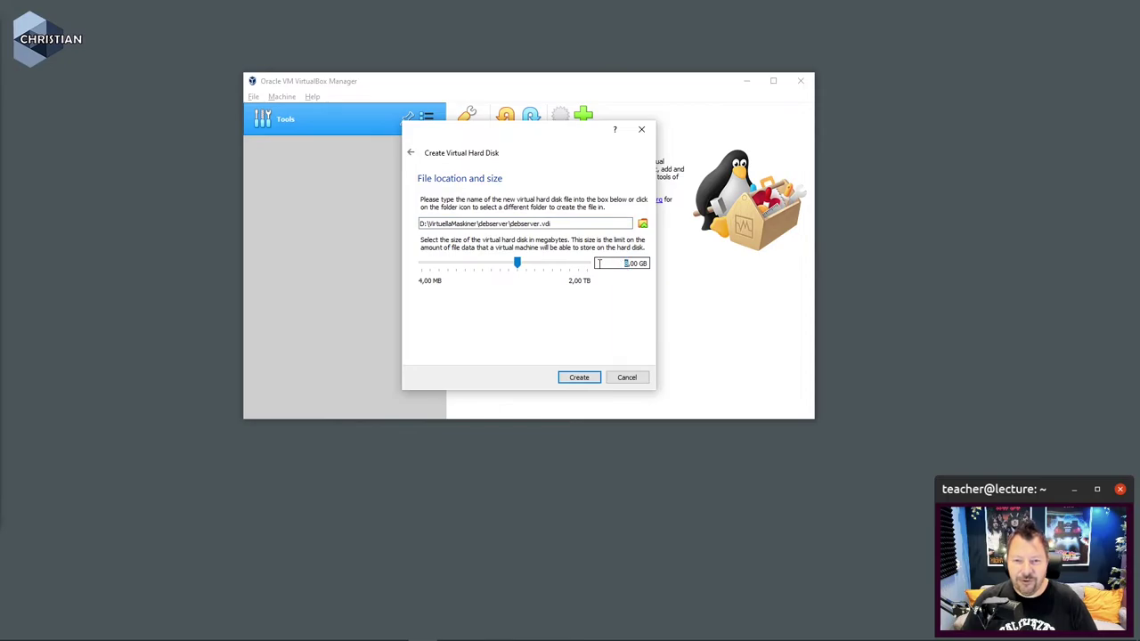
text(4)
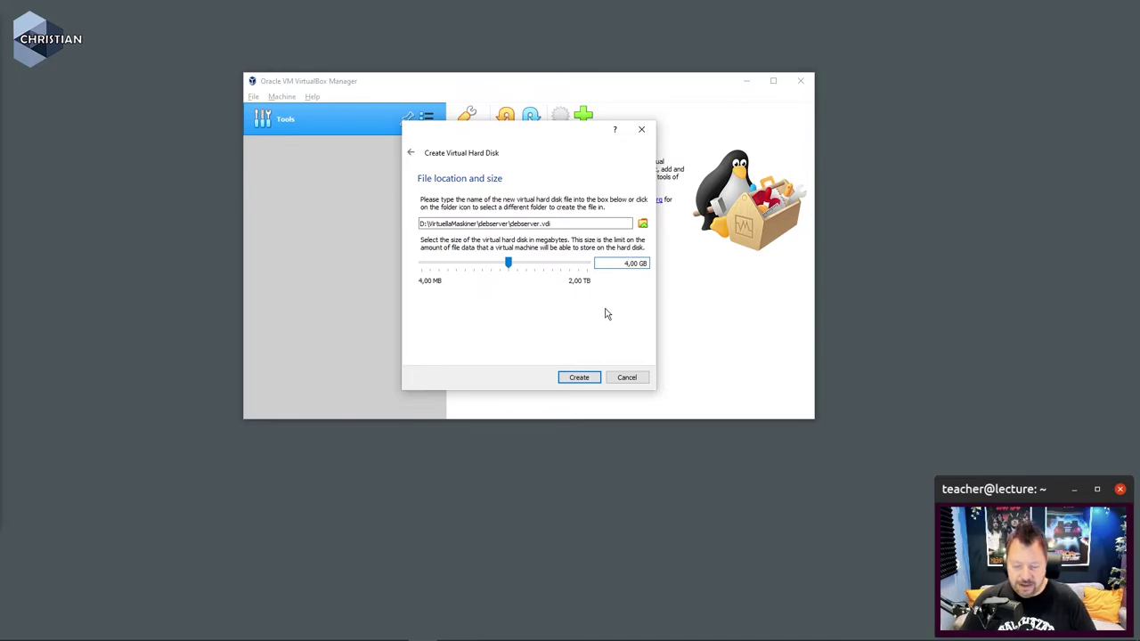
key(BackSpace)
text(6)
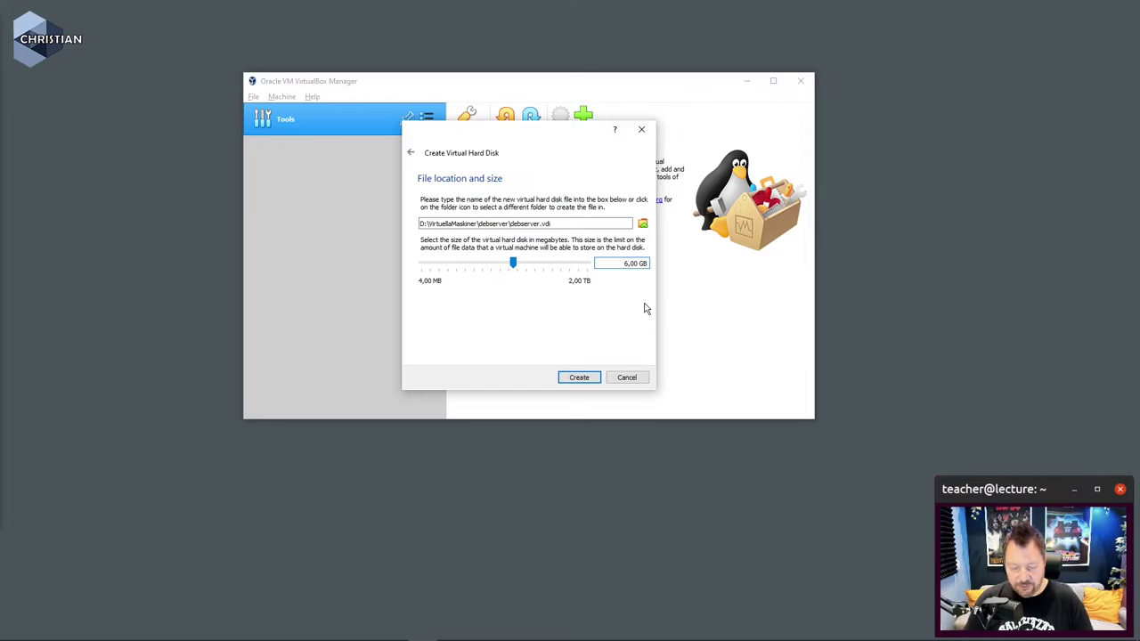
key(BackSpace)
text(8)
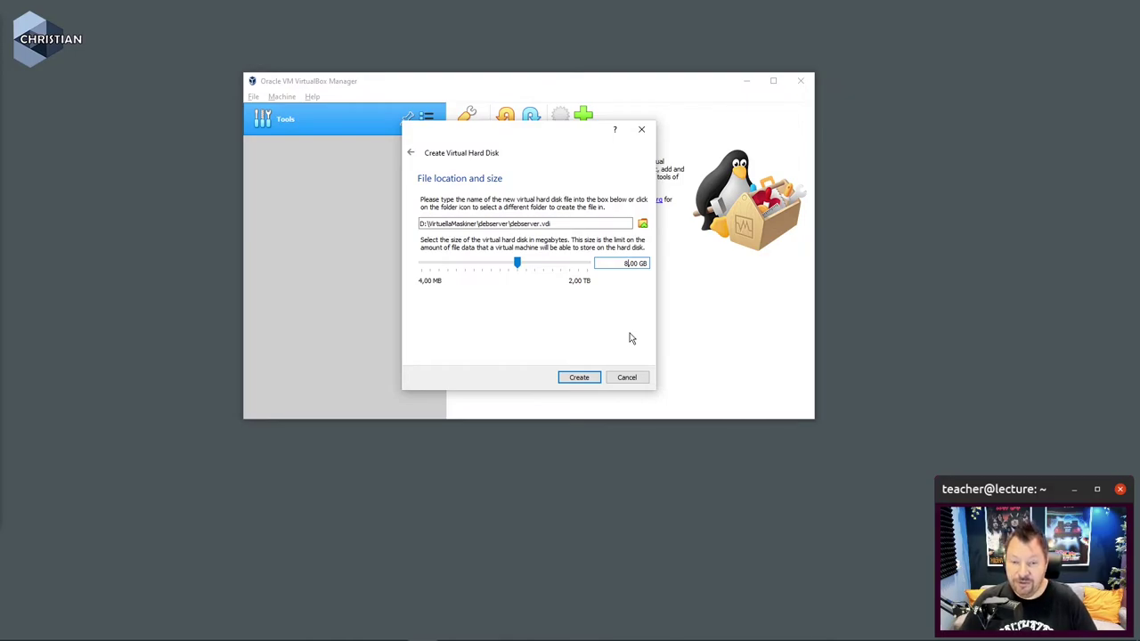
Step: Set the virtual hard disk size to 4 GB and create the disk for debserver
key(BackSpace)
text(4)
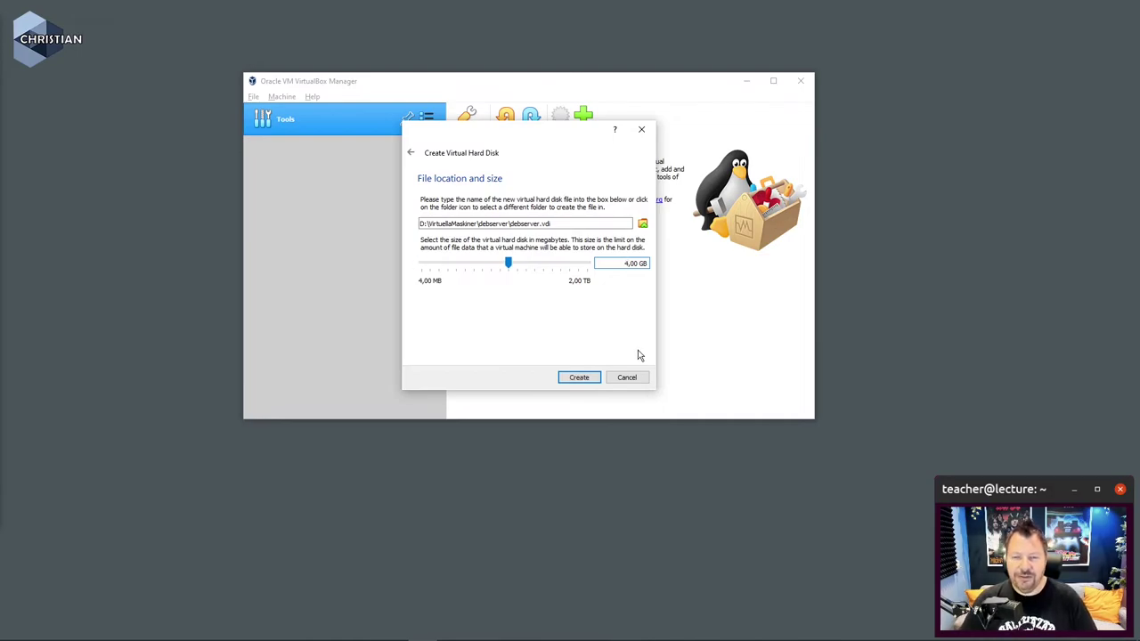
click(589, 381)
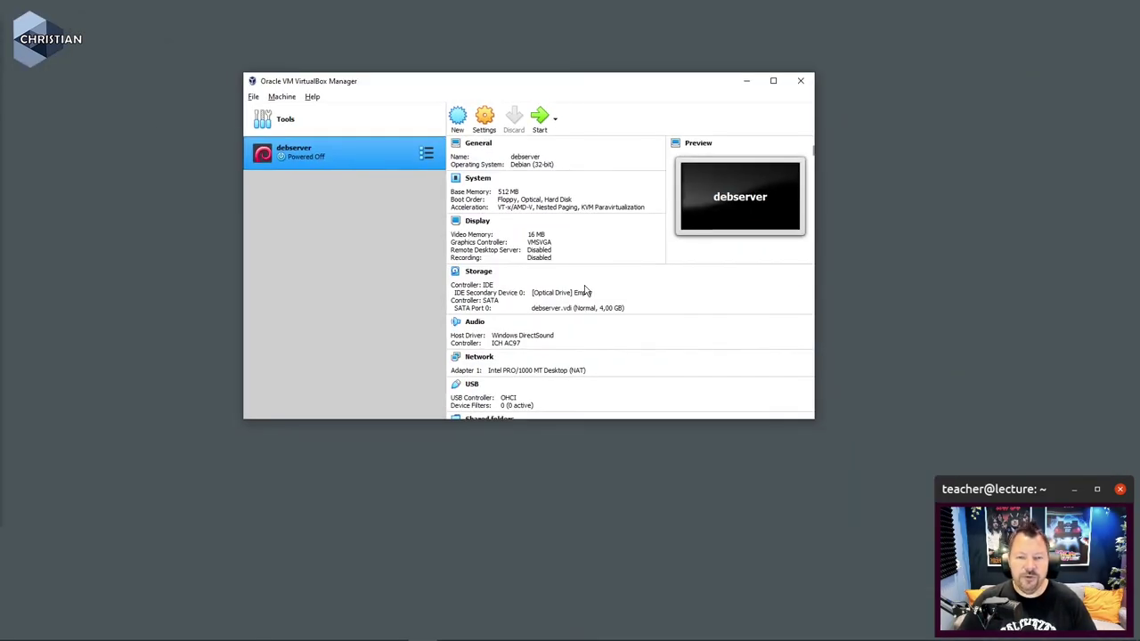
Step: Review the debserver machine's details, and examine its General and System settings, including description, disk encryption, boot order, processor and acceleration
scroll(588, 249, down, 1)
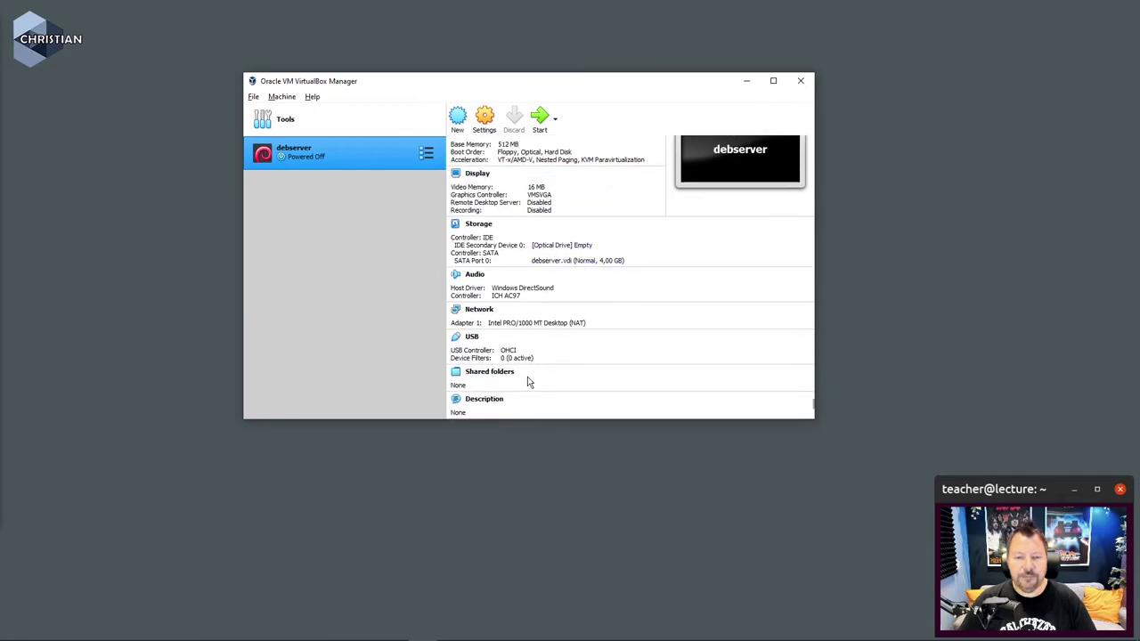
click(503, 405)
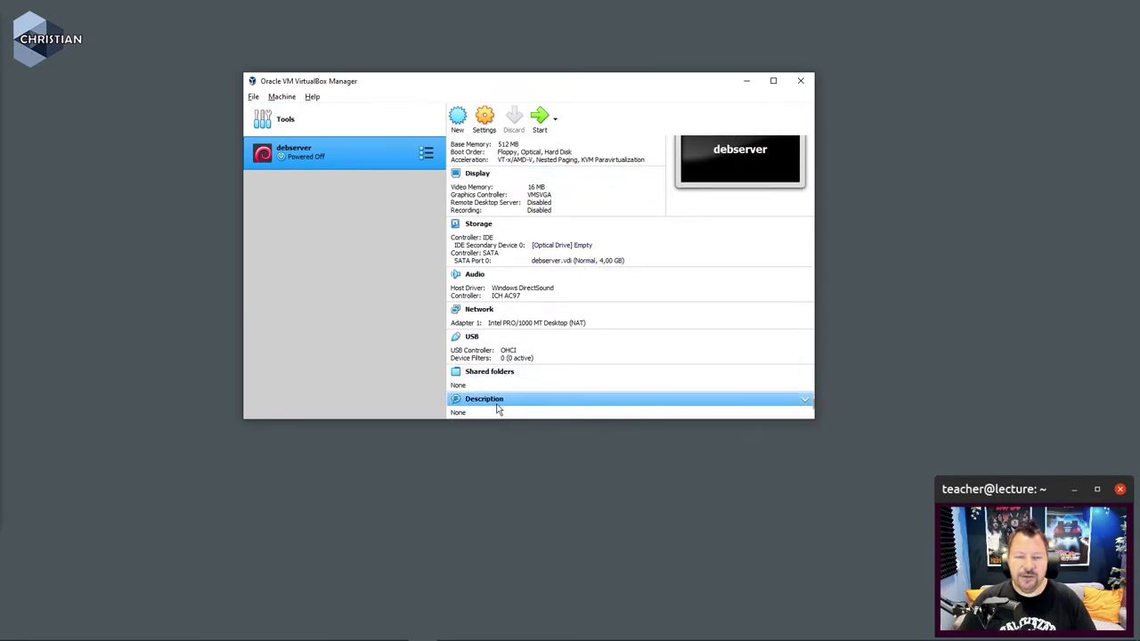
scroll(574, 336, up, 1)
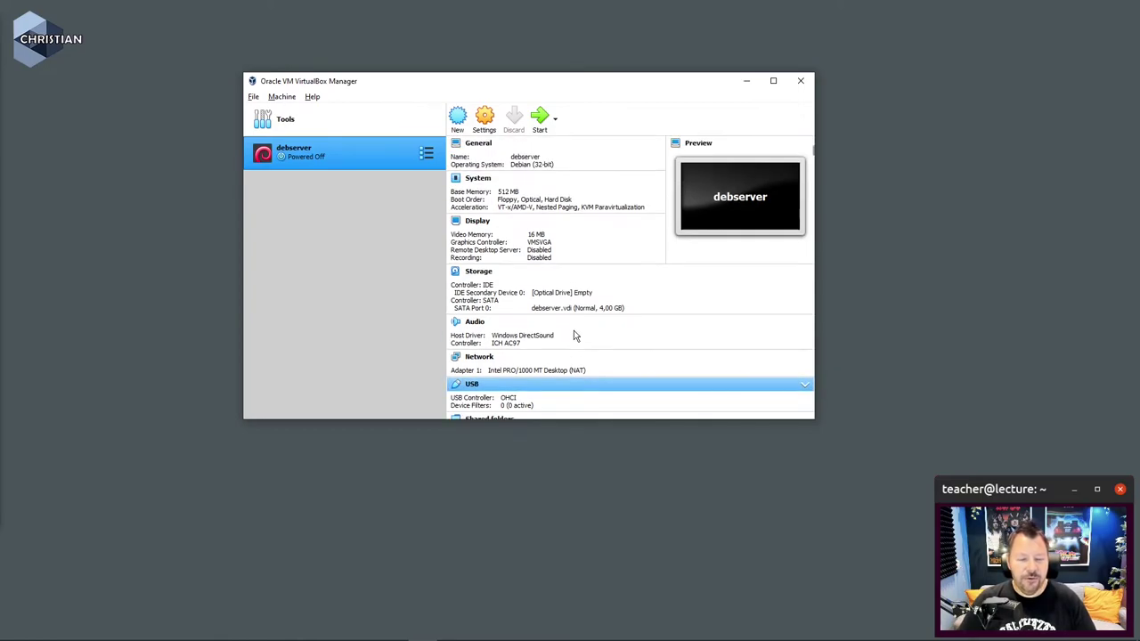
click(489, 123)
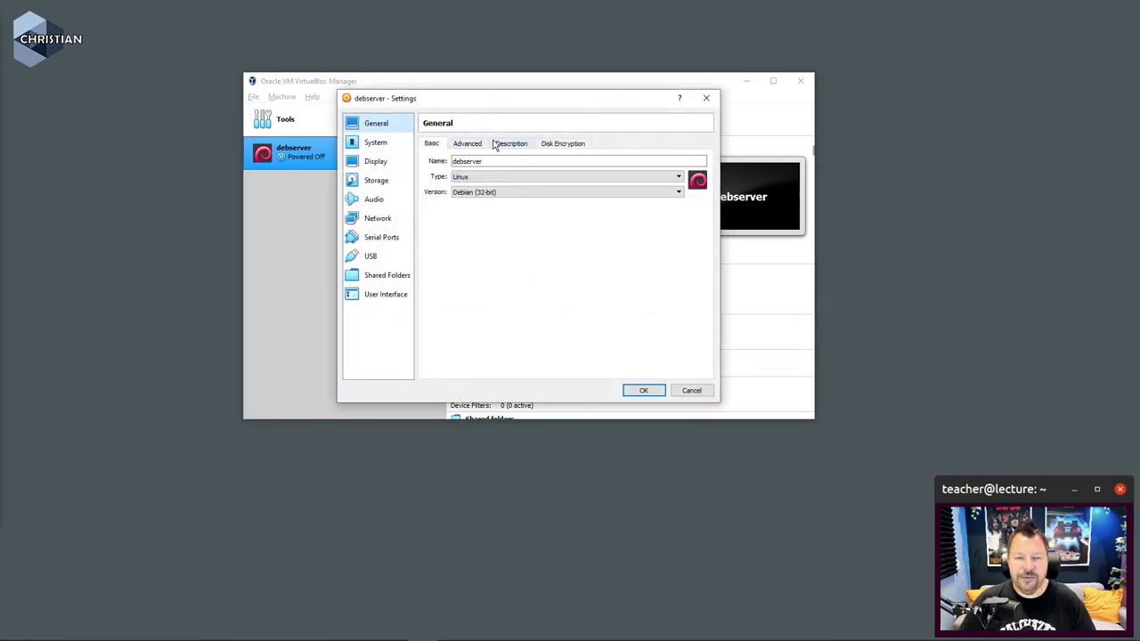
click(472, 144)
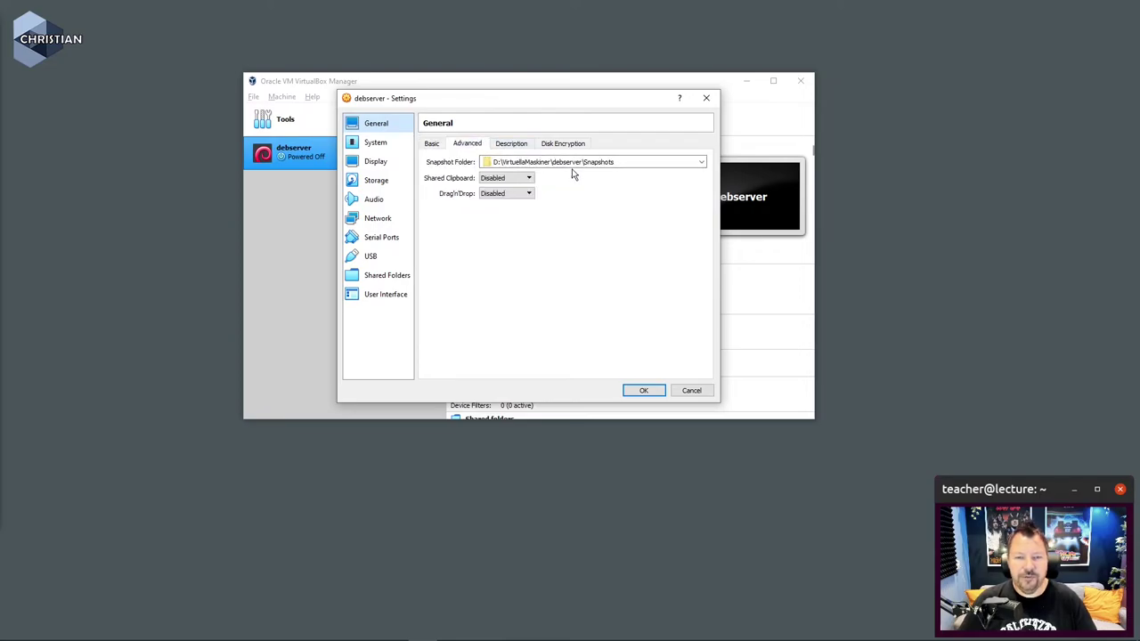
click(524, 145)
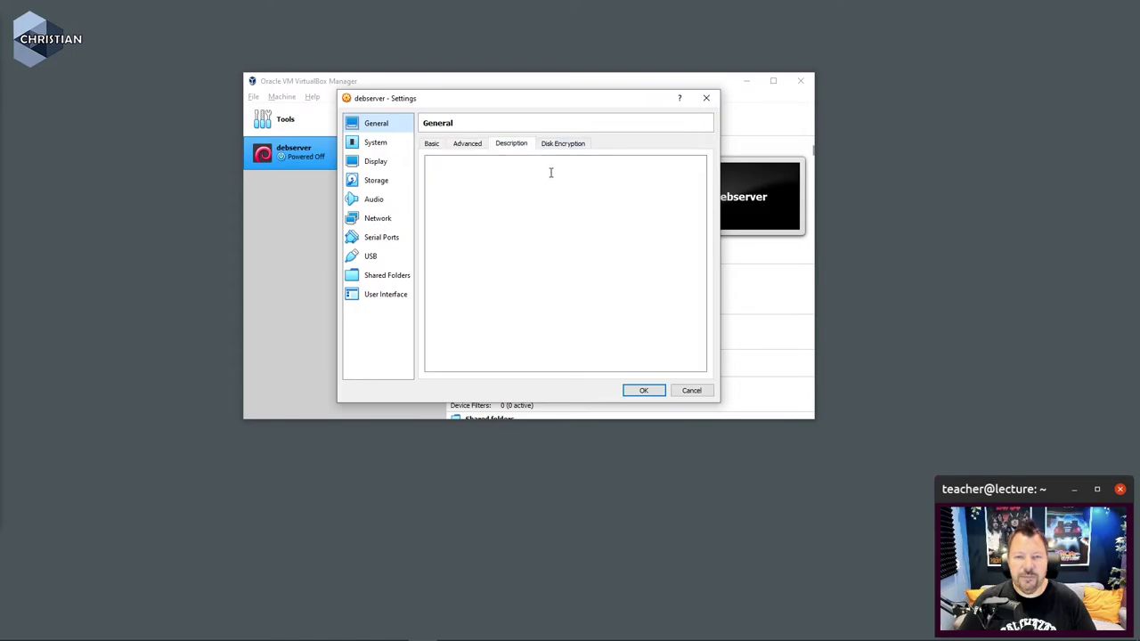
click(566, 146)
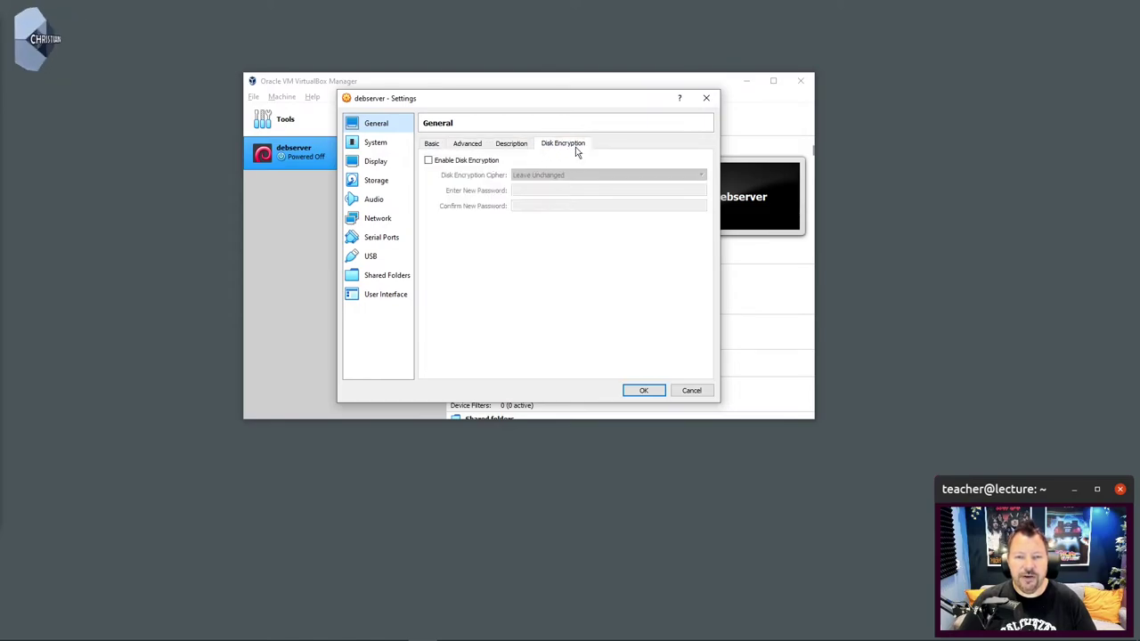
click(383, 148)
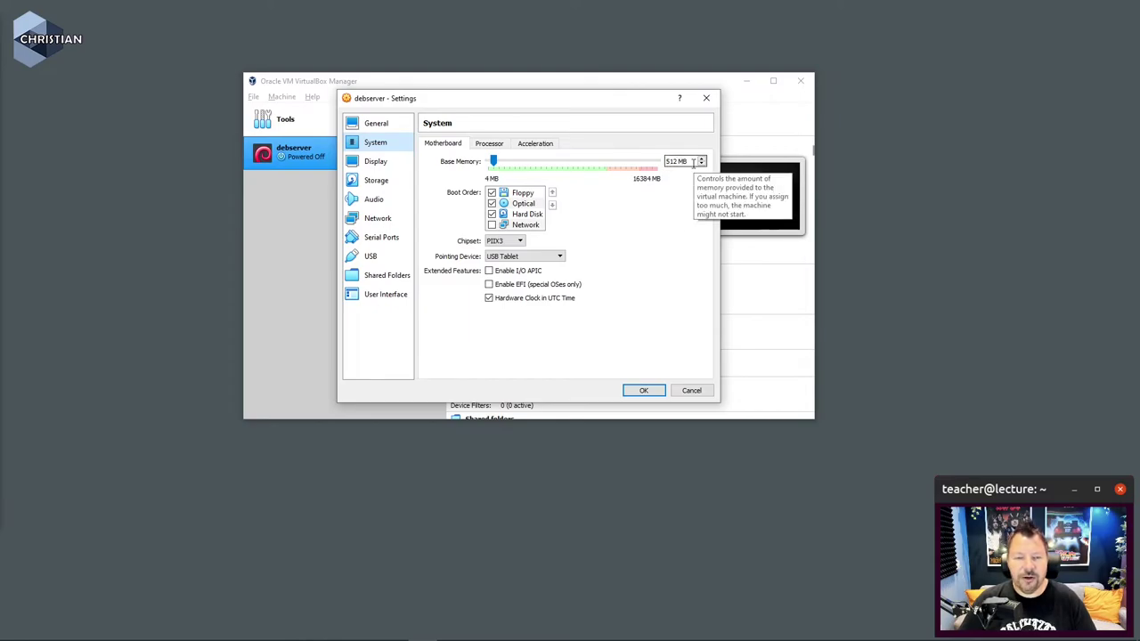
click(521, 205)
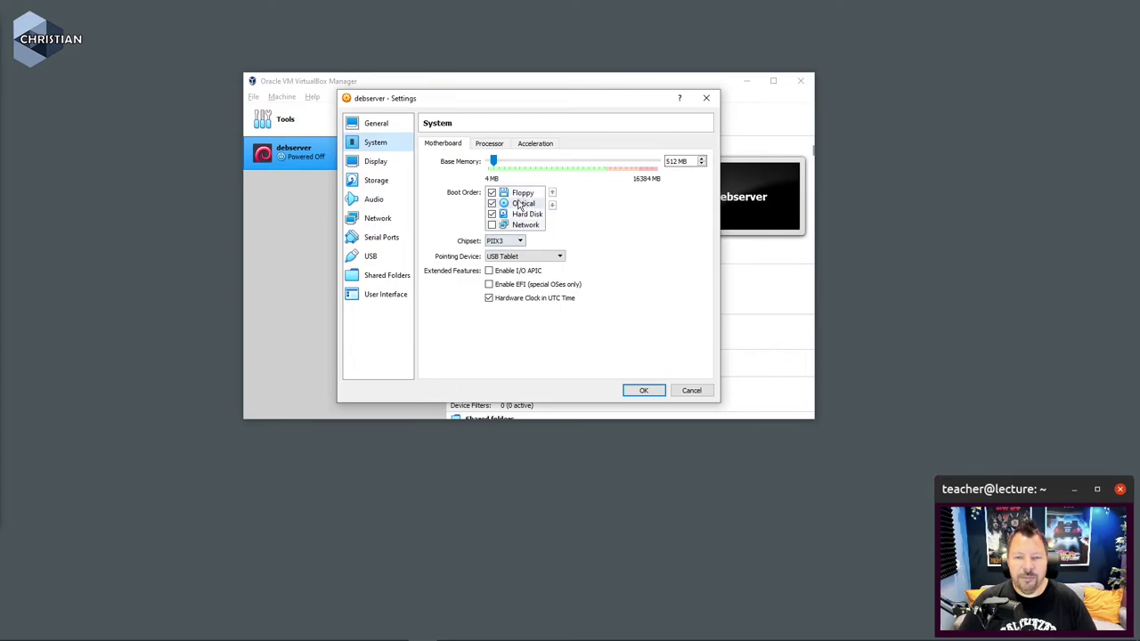
click(495, 147)
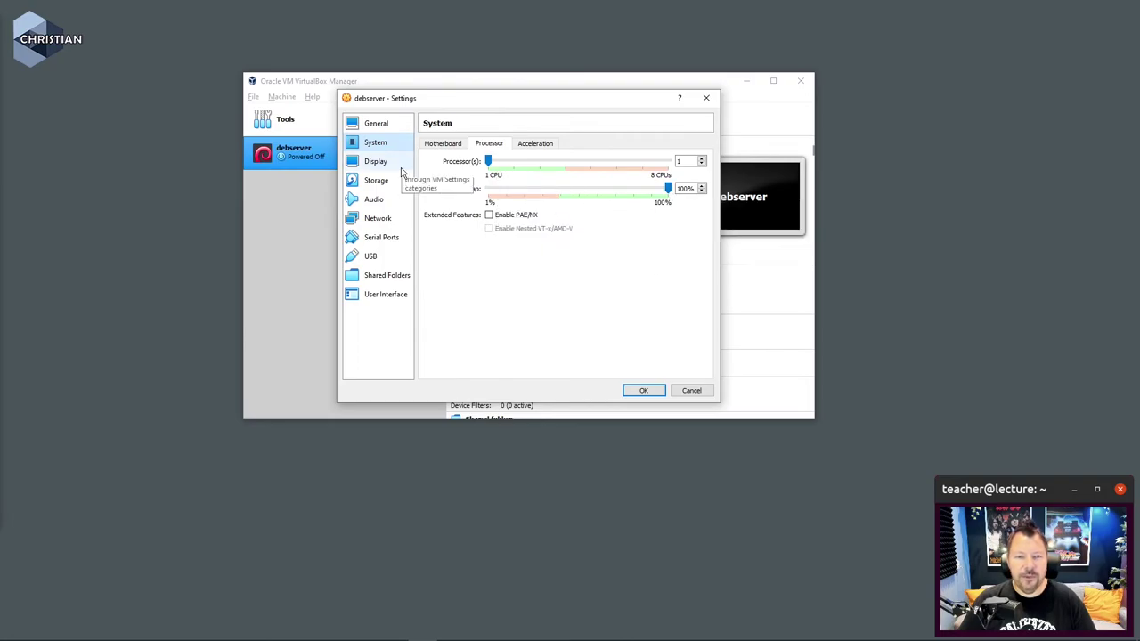
click(532, 146)
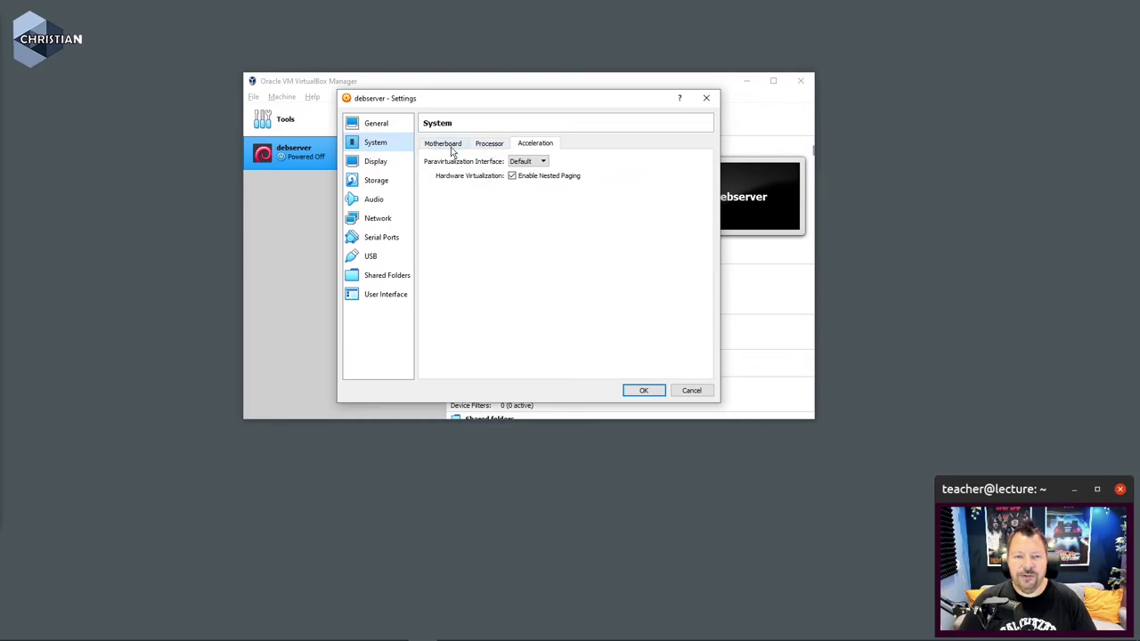
Step: Set debserver's display video memory to 32 MB and its scale factor to 160%
click(385, 167)
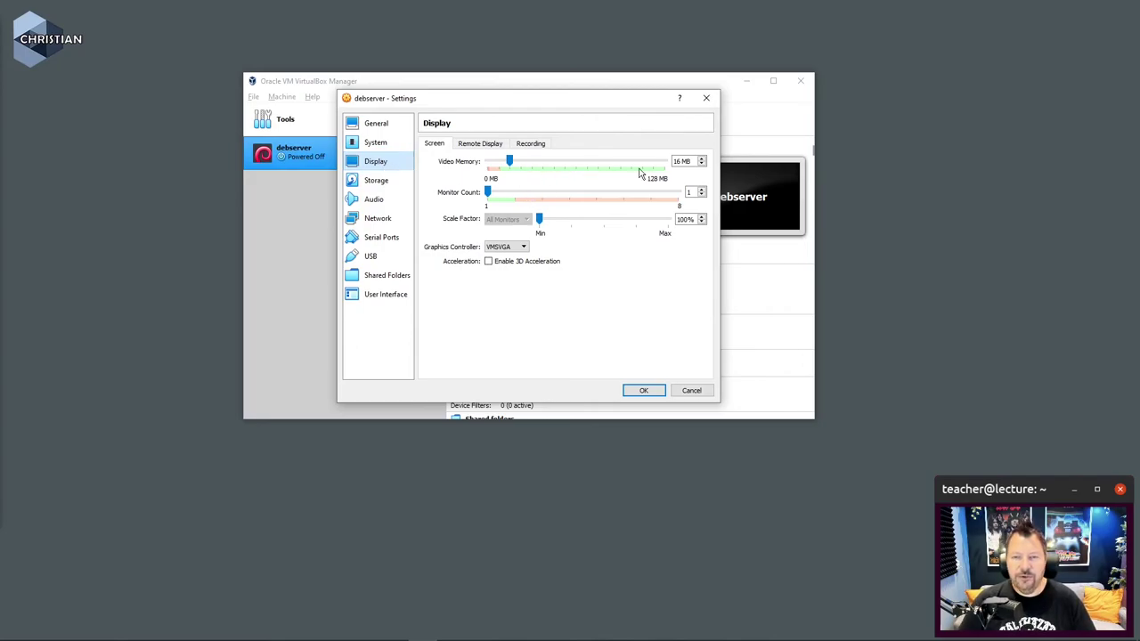
click(680, 162)
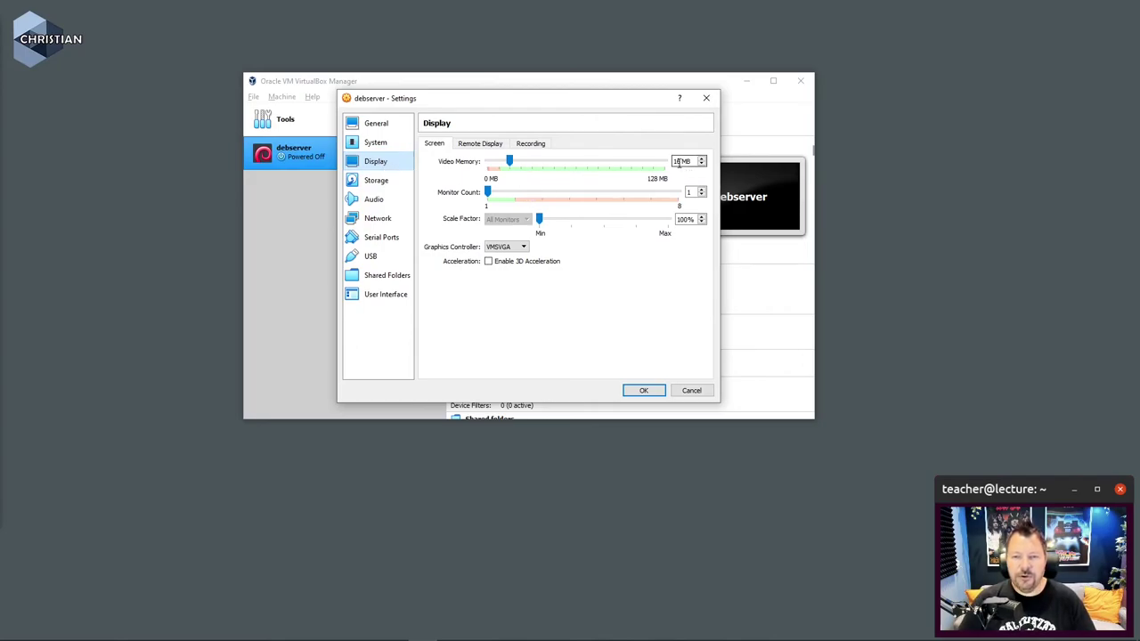
drag(679, 162, 650, 168)
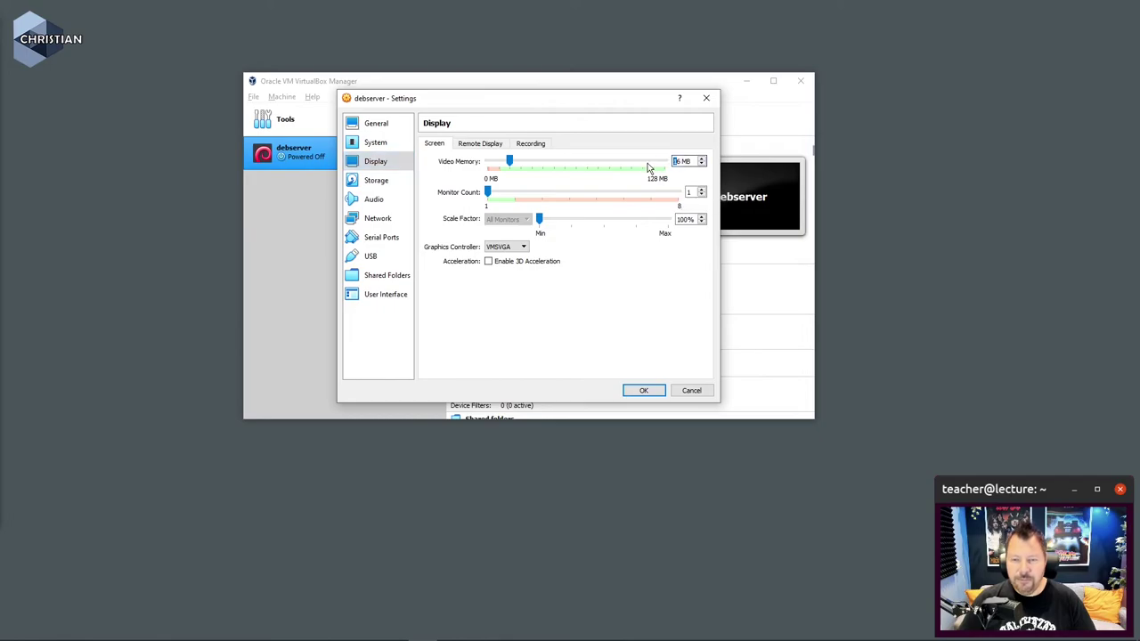
text(32)
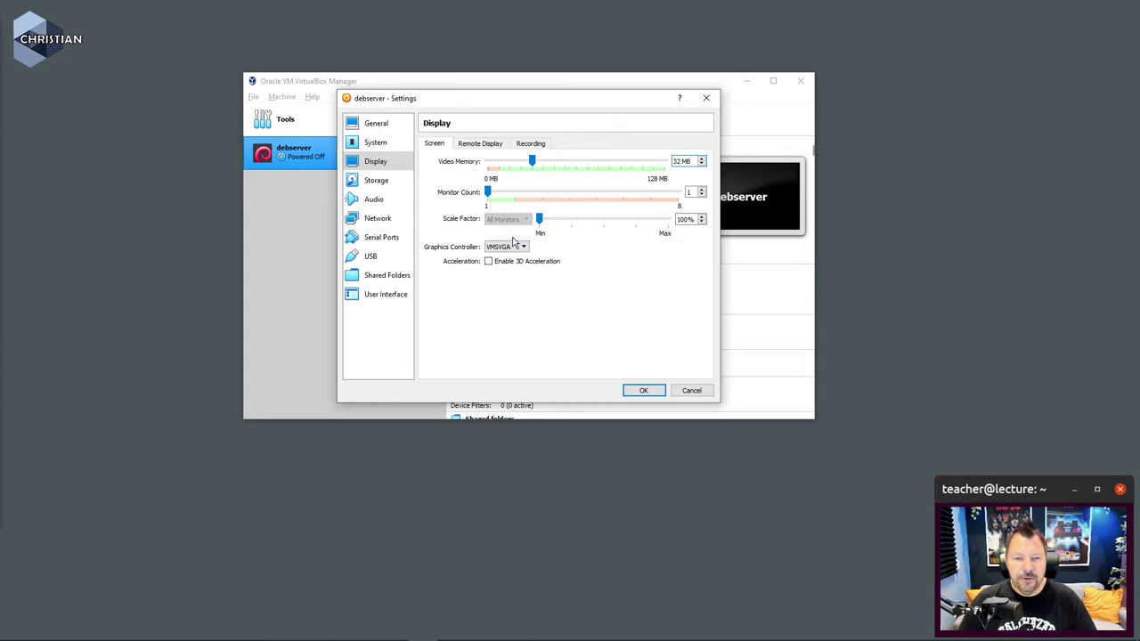
double_click(687, 220)
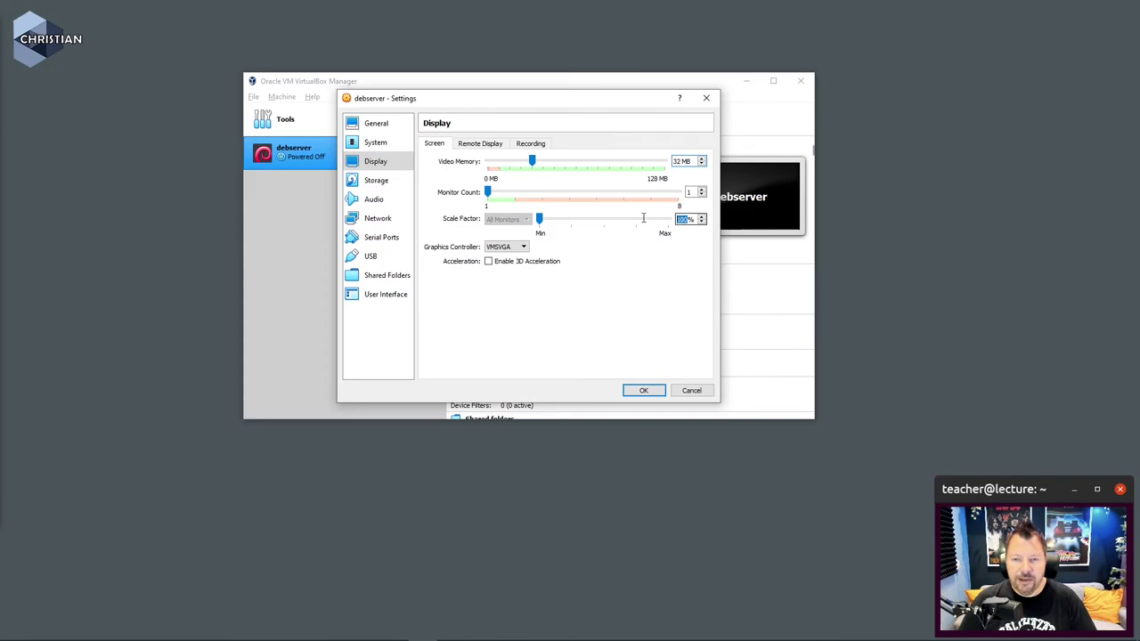
text(160)
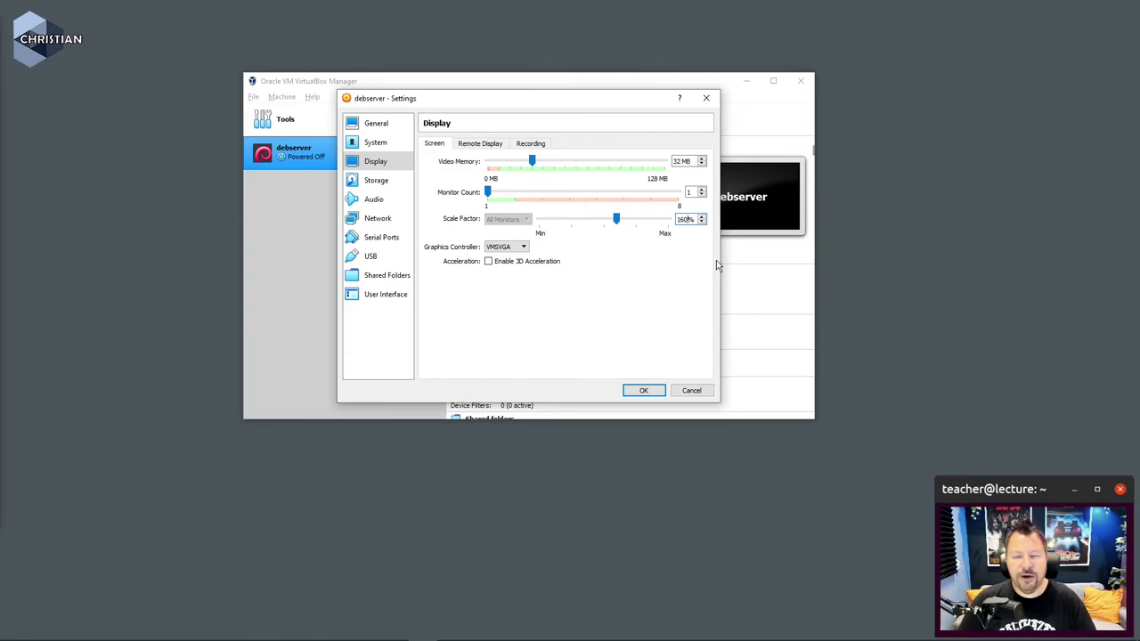
Step: Examine debserver's Storage, Audio, Network, Serial Ports, USB and General settings, including Adapter 1's attachment options, and save the machine's settings
click(386, 181)
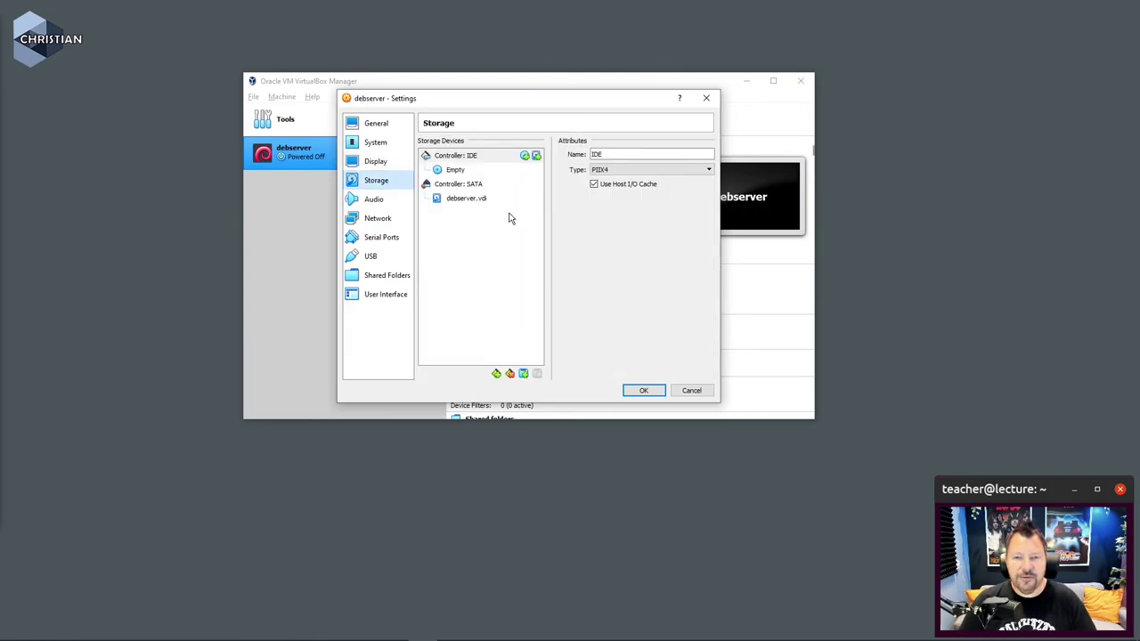
click(376, 203)
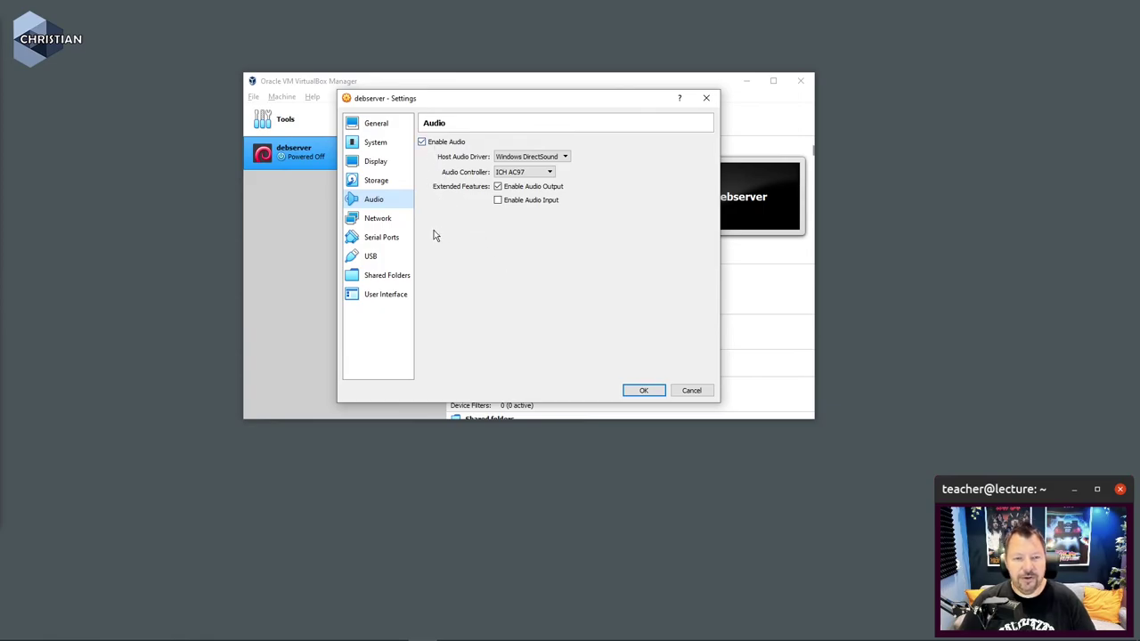
click(385, 220)
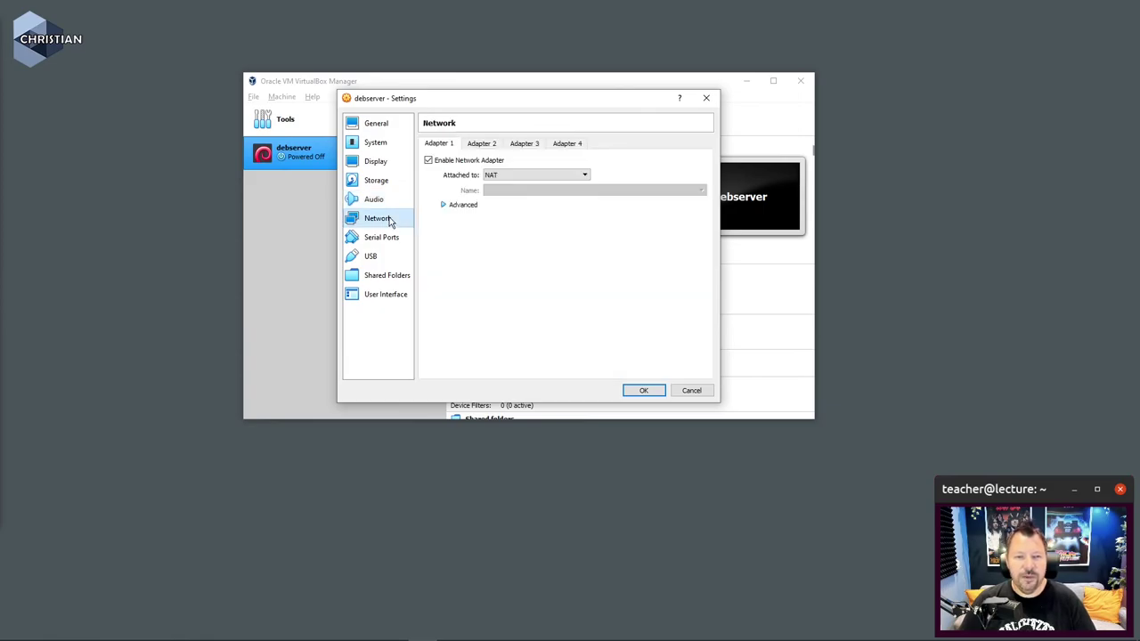
click(502, 177)
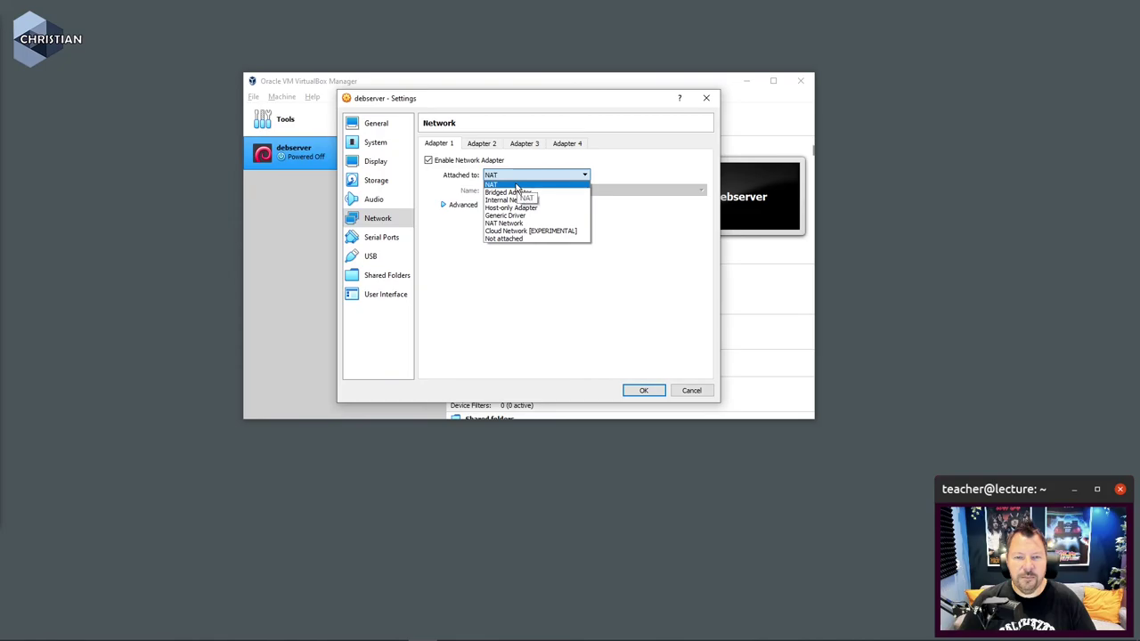
click(514, 336)
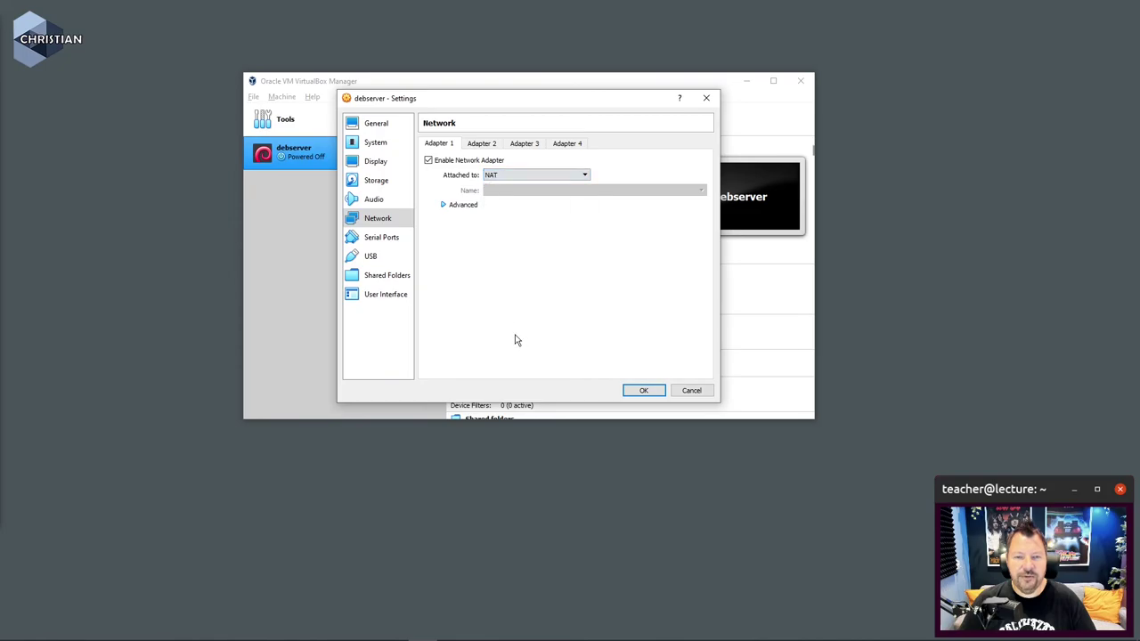
click(398, 240)
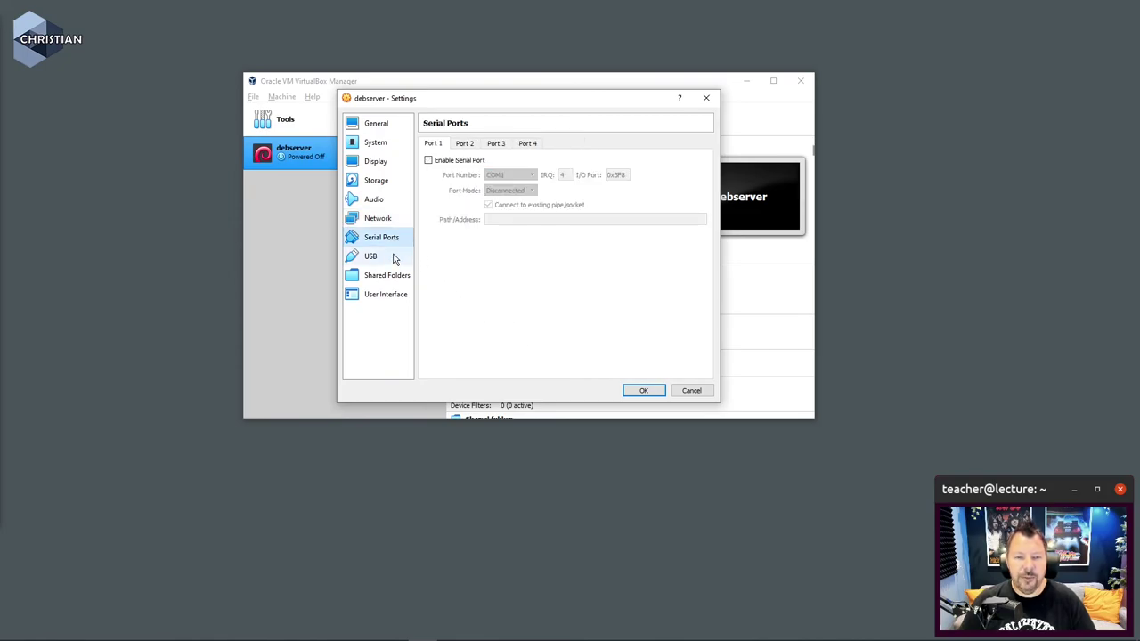
click(395, 258)
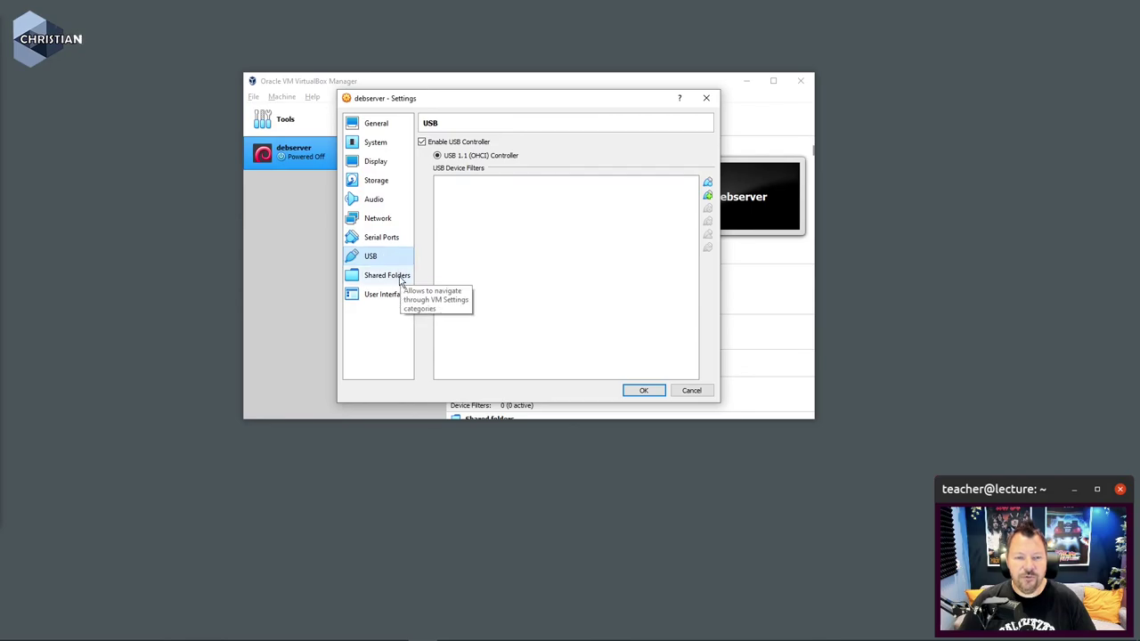
click(371, 126)
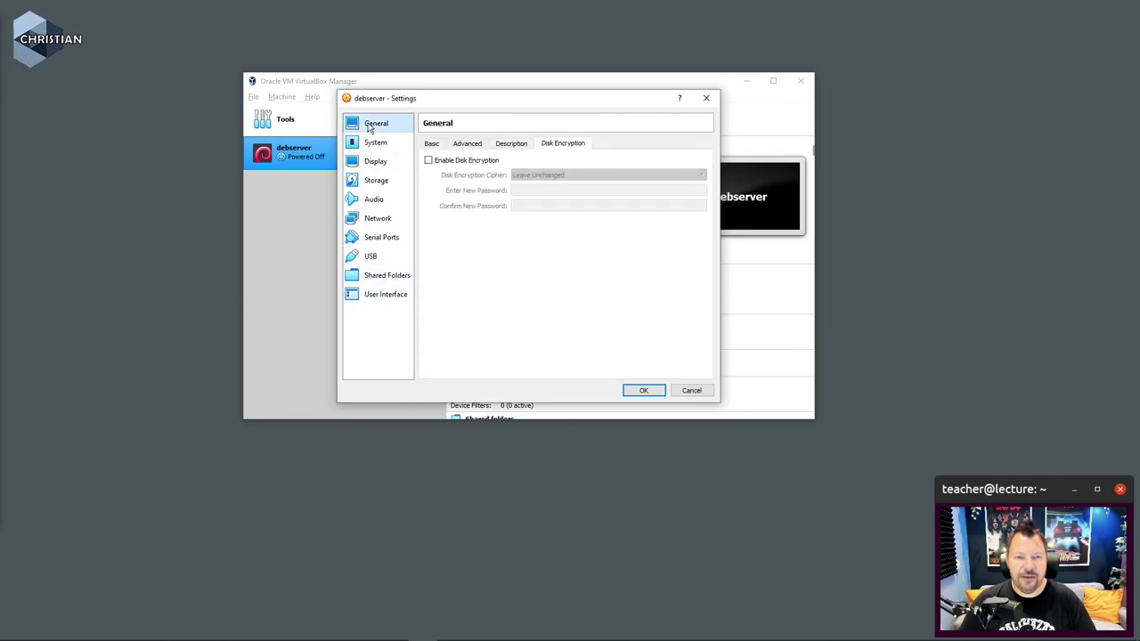
click(643, 391)
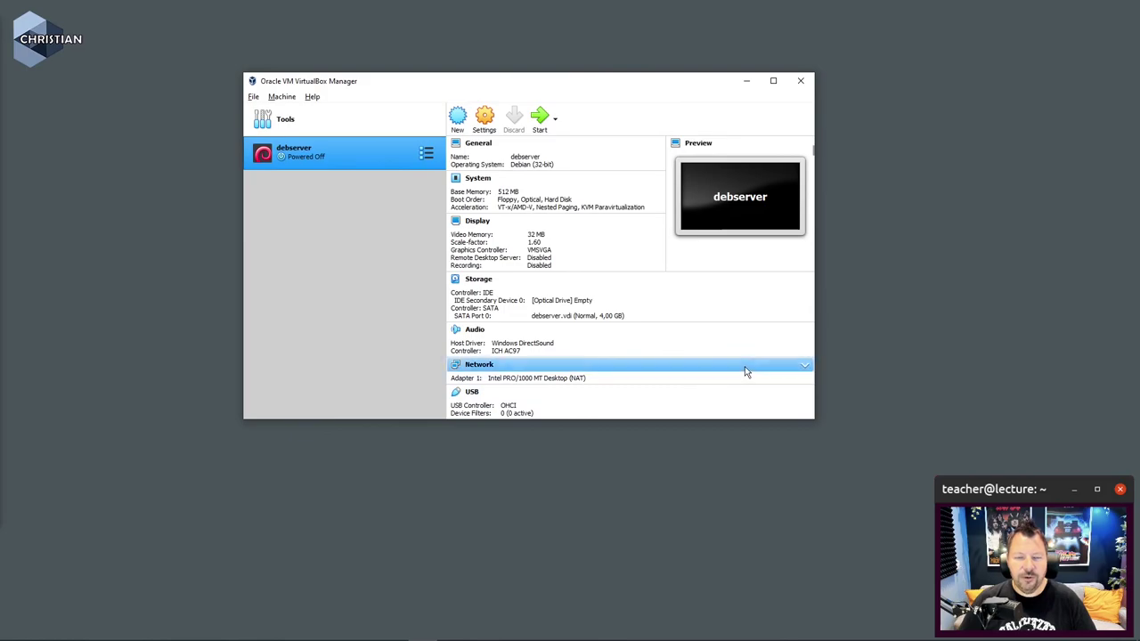